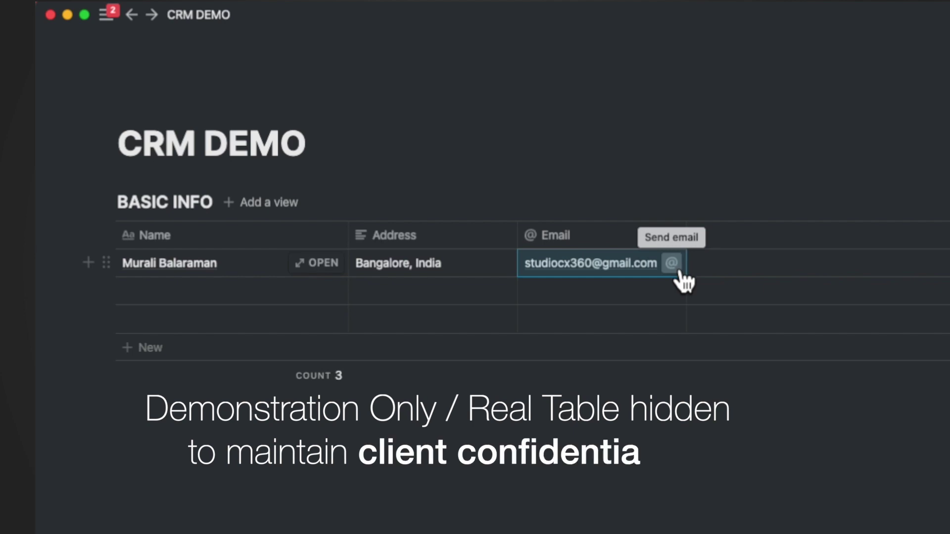
- Export the CRM DEMO page in Markdown & CSV format without including subpages
{"action": "left_click", "coordinate": [671, 263]}
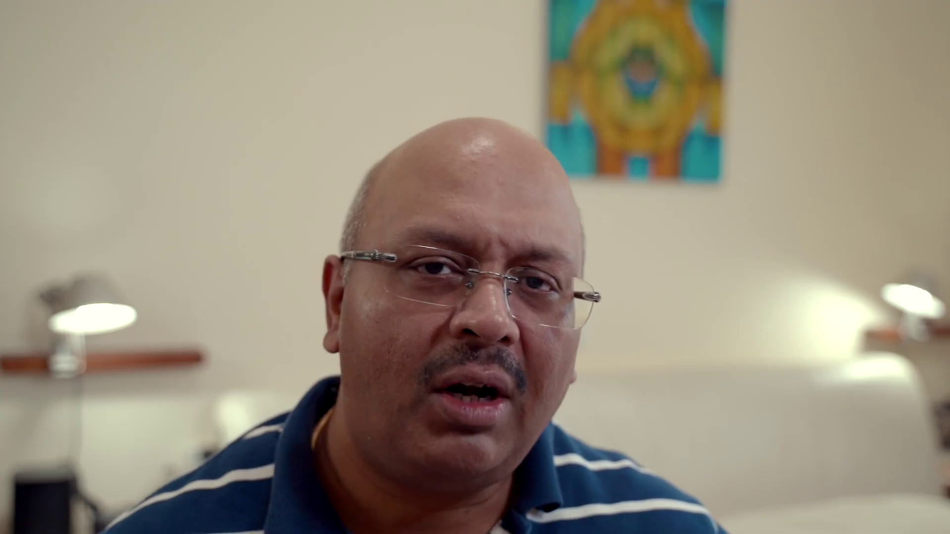
{"action": "left_click", "coordinate": [941, 15]}
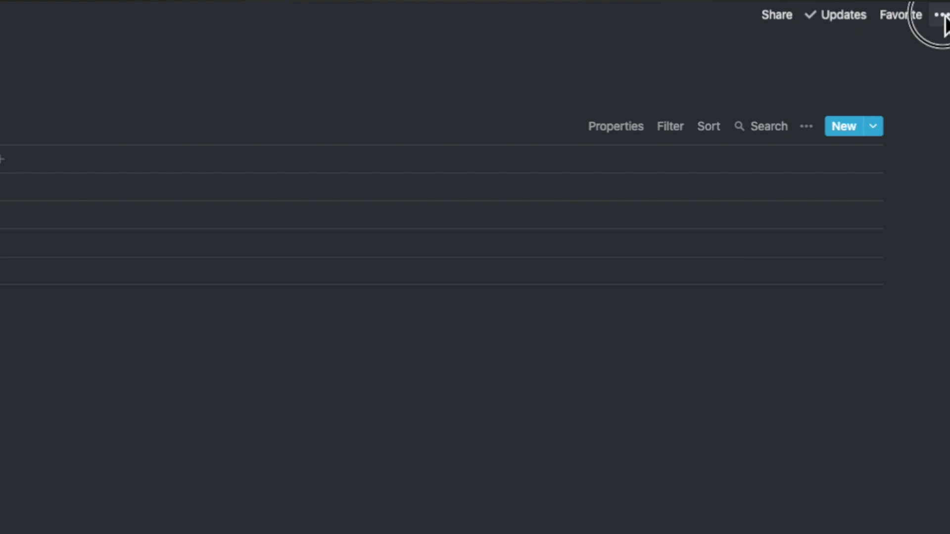
{"action": "left_click", "coordinate": [821, 262]}
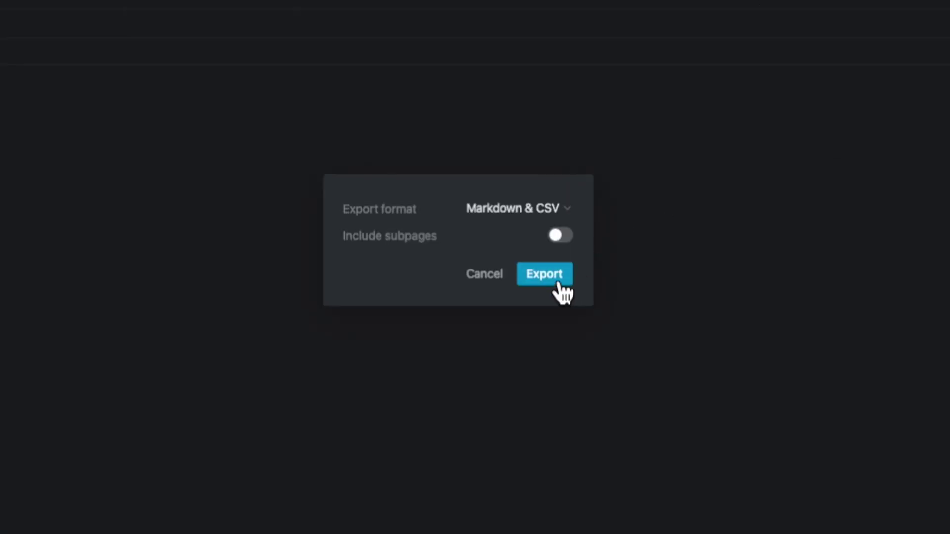
{"action": "left_click", "coordinate": [554, 277]}
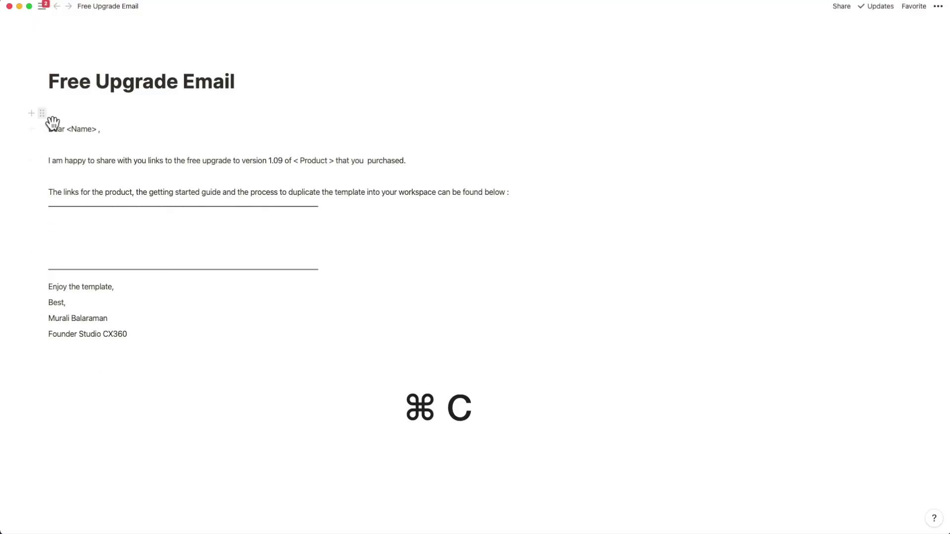
- Copy the body of the Free Upgrade Email template from the greeting through the sign-off
{"action": "left_click_drag", "start_coordinate": [53, 109], "coordinate": [97, 329]}
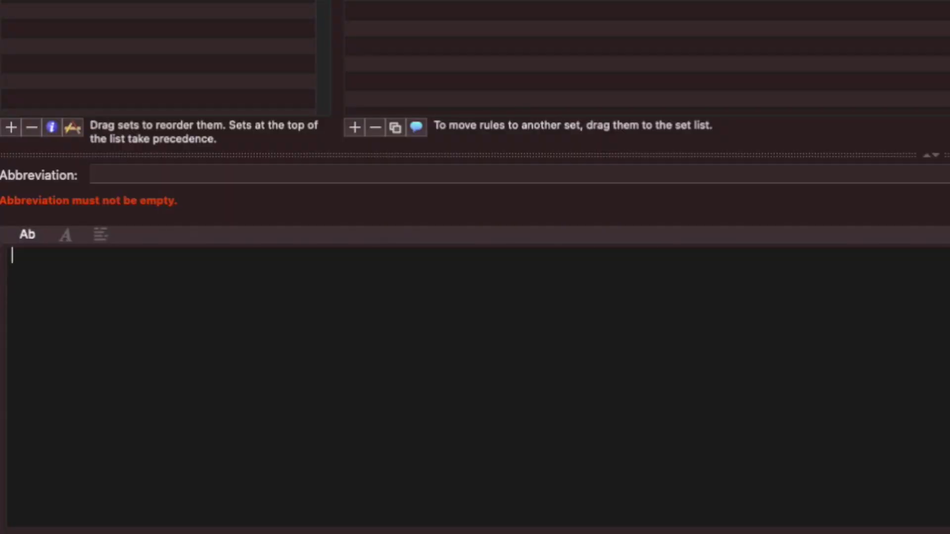
- In the text expansion app, create a rule that expands the abbreviation !a1 into a signed thank-you email for a template purchase
{"action": "type", "text": "Dear ,  Thank you for your purchase.  ••  ••  Enjoy the template,  Best, Murali"}
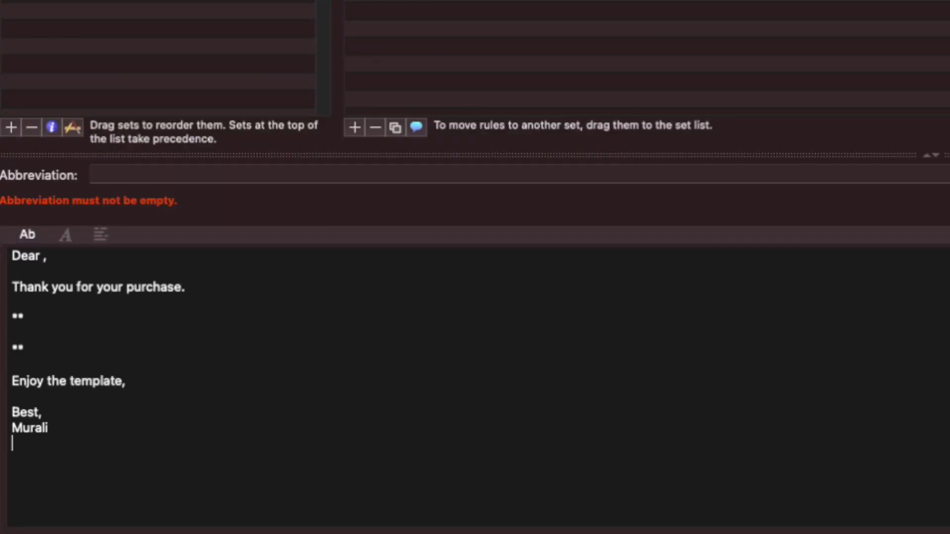
{"action": "left_click", "coordinate": [151, 174]}
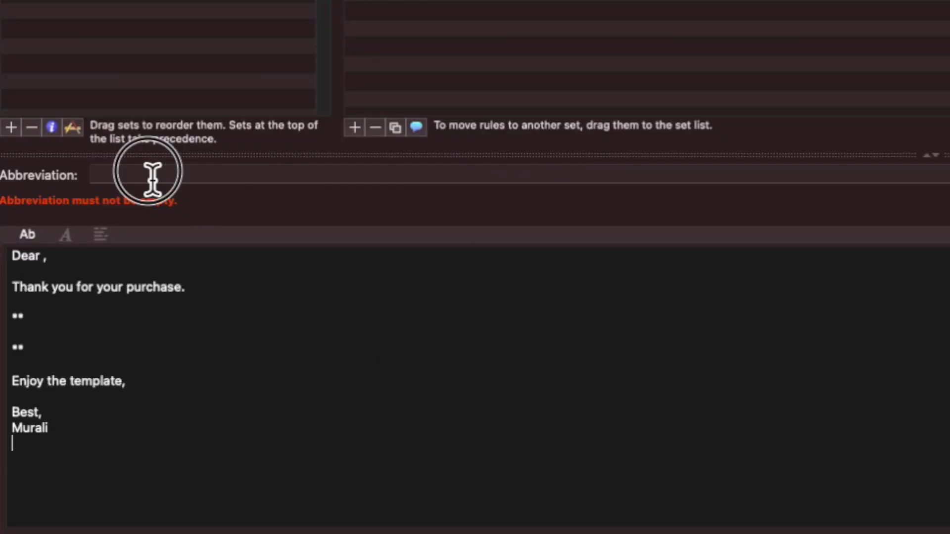
{"action": "type", "text": "!"}
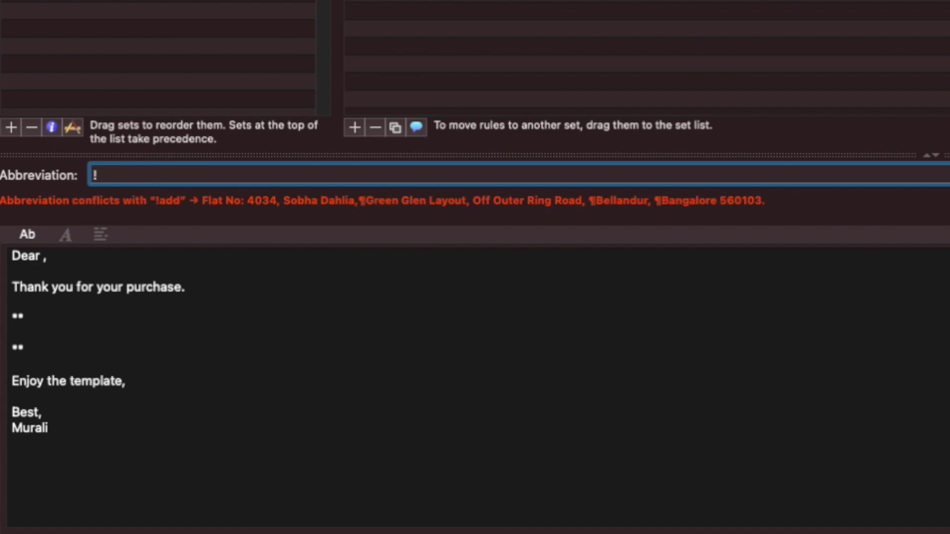
{"action": "type", "text": "a1"}
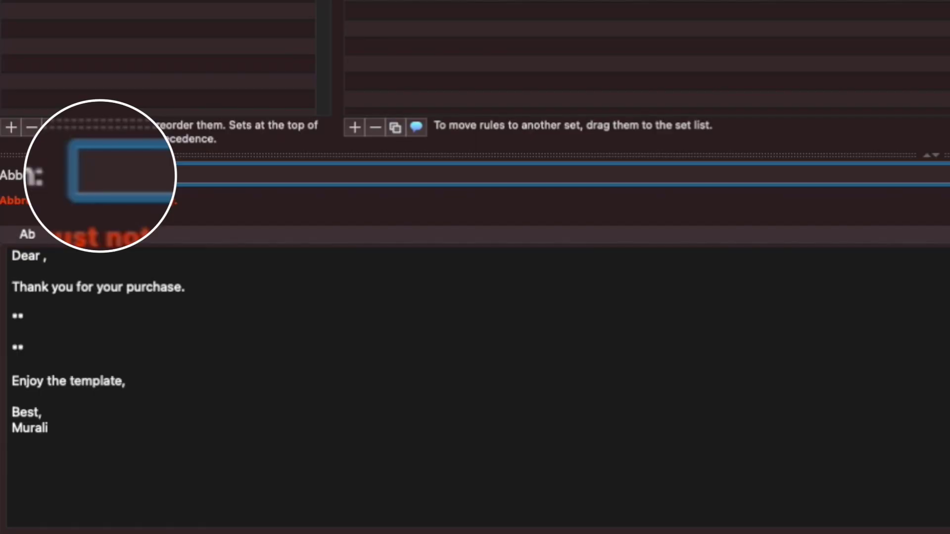
{"action": "type", "text": "!"}
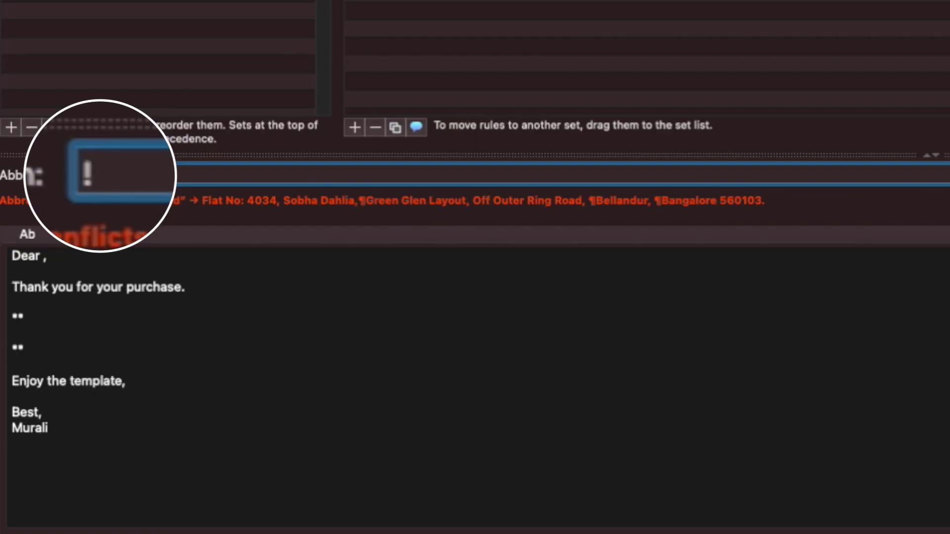
{"action": "type", "text": "a1"}
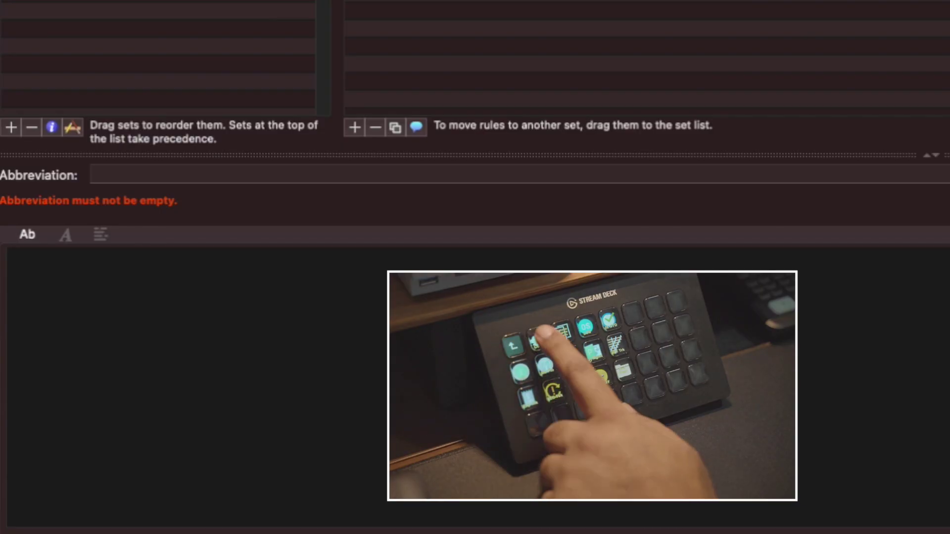
{"action": "type", "text": "Dear ,  Thank you for your purchase.  **  **  Enjoy the template,  Best, Murali"}
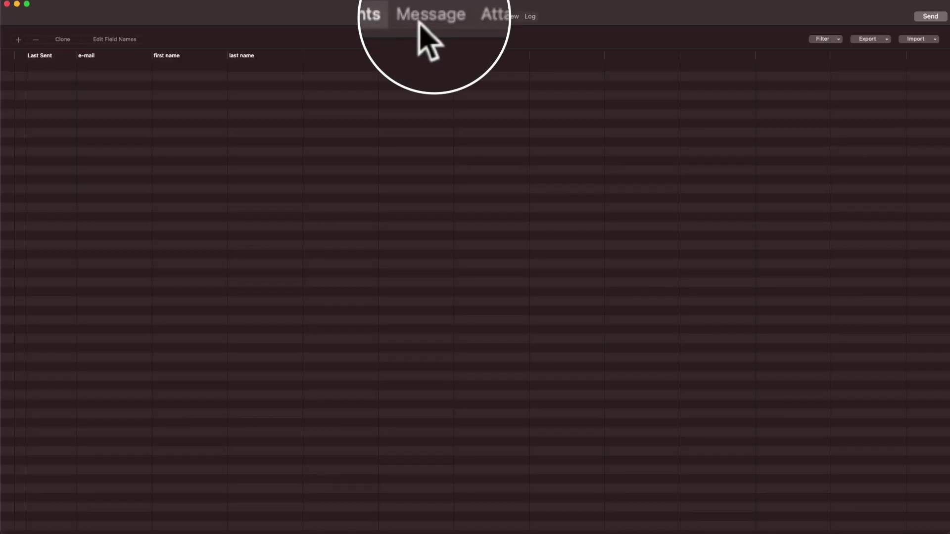
- In the mail-merge app, fill the new message body with the free upgrade email text containing the <Name> and < Product > placeholders
{"action": "left_click", "coordinate": [431, 17]}
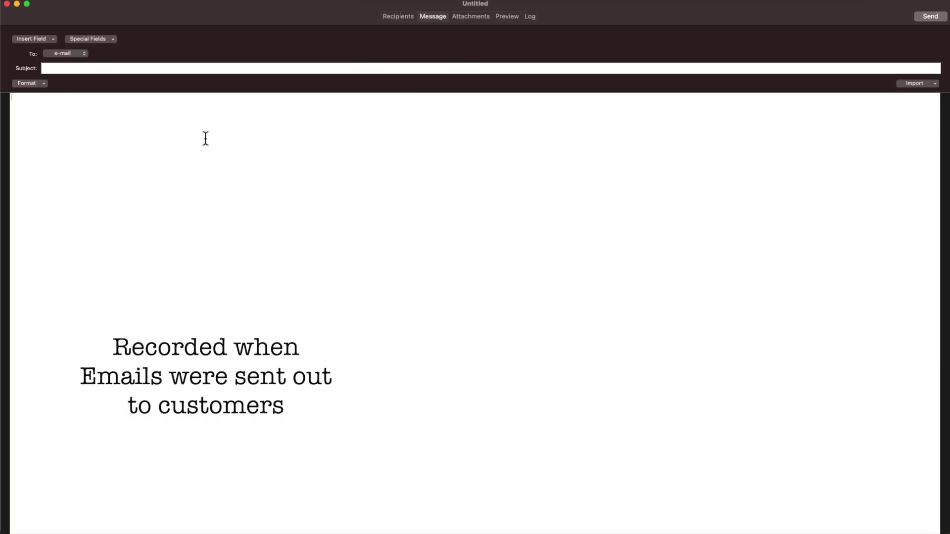
{"action": "type", "text": "Dear <Name> ,  I am happy to share with you links to the free upgrade to version 1.09 of < Product > that you  purchased.  The links for the product, the getting started guide and the process to duplicate the template into your workspace can be found below :  —————————————————————————————————————————————————————————  —————————————————————————————————————————————————————————  Enjoy the template,  Best,  Murali Balaraman  Founder Studio CX360"}
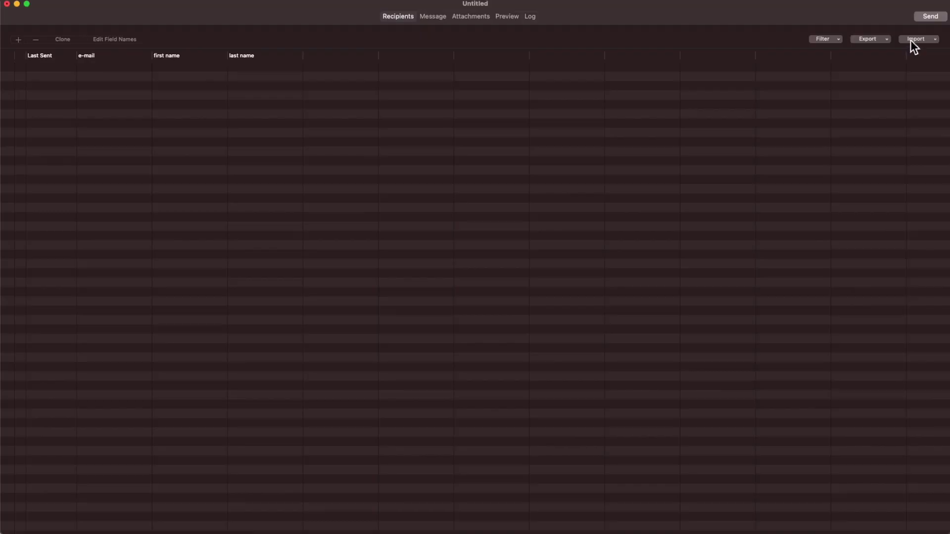
- Import the recipients from the file GTD List.csv in the iCloud Desktop folder
{"action": "left_click", "coordinate": [913, 40]}
{"action": "left_click", "coordinate": [919, 72]}
{"action": "scroll", "coordinate": [372, 291], "scroll_direction": "down", "scroll_amount": 5}
{"action": "left_click", "coordinate": [374, 279]}
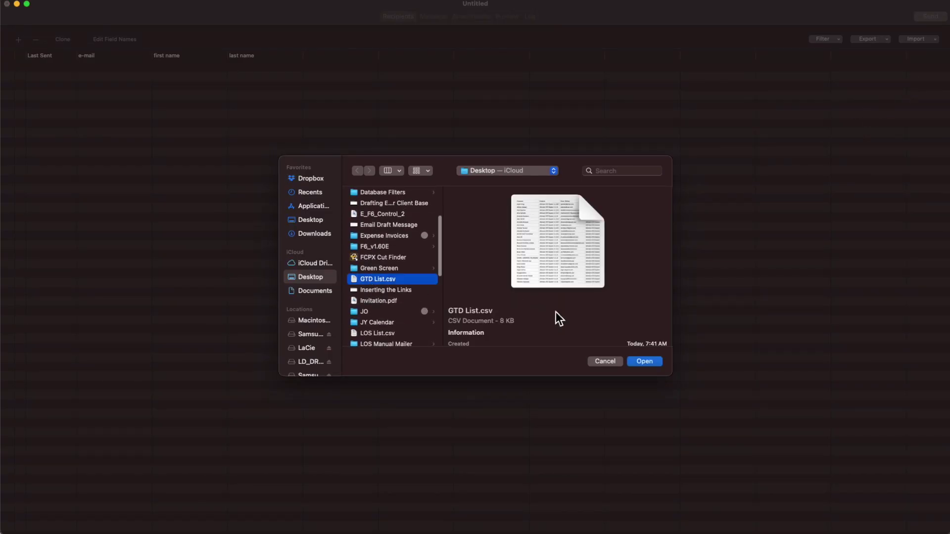
{"action": "left_click", "coordinate": [643, 362]}
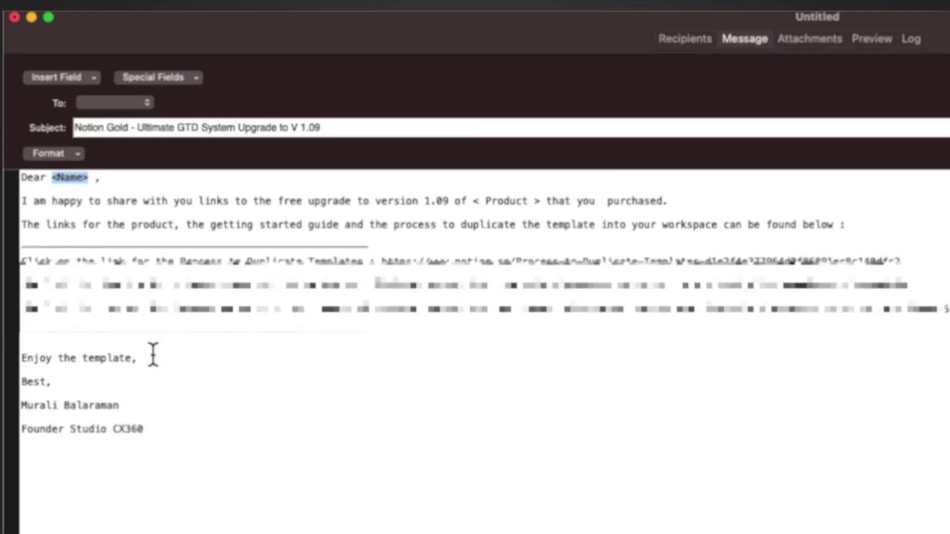
- Replace the <Name> placeholder in the message with the Customer field and the < Product > placeholder with the Products field
{"action": "left_click", "coordinate": [56, 77]}
{"action": "left_click", "coordinate": [57, 98]}
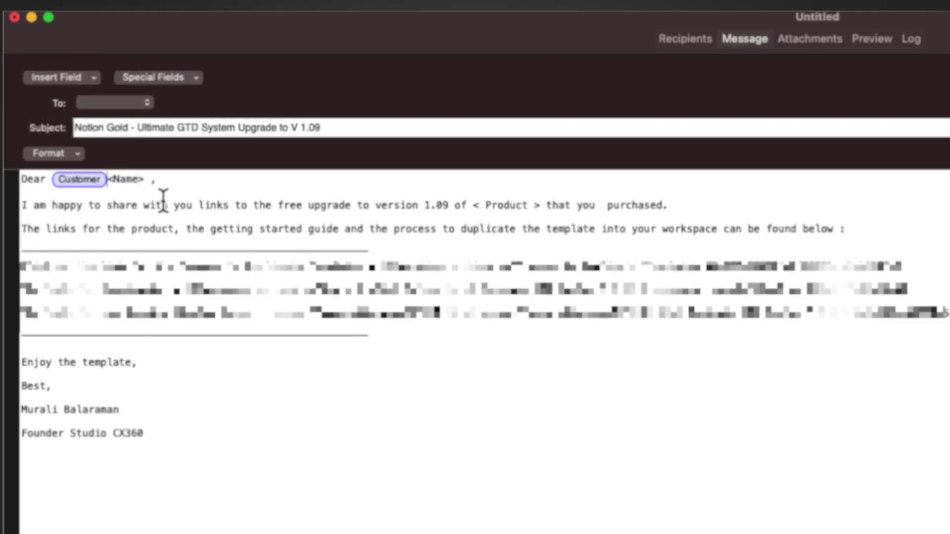
{"action": "left_click_drag", "start_coordinate": [474, 206], "coordinate": [600, 207]}
{"action": "left_click", "coordinate": [94, 79]}
{"action": "left_click", "coordinate": [75, 117]}
{"action": "key", "text": "BackSpace"}
- Set the message's To address to the Email (Billing) field
{"action": "left_click", "coordinate": [140, 106]}
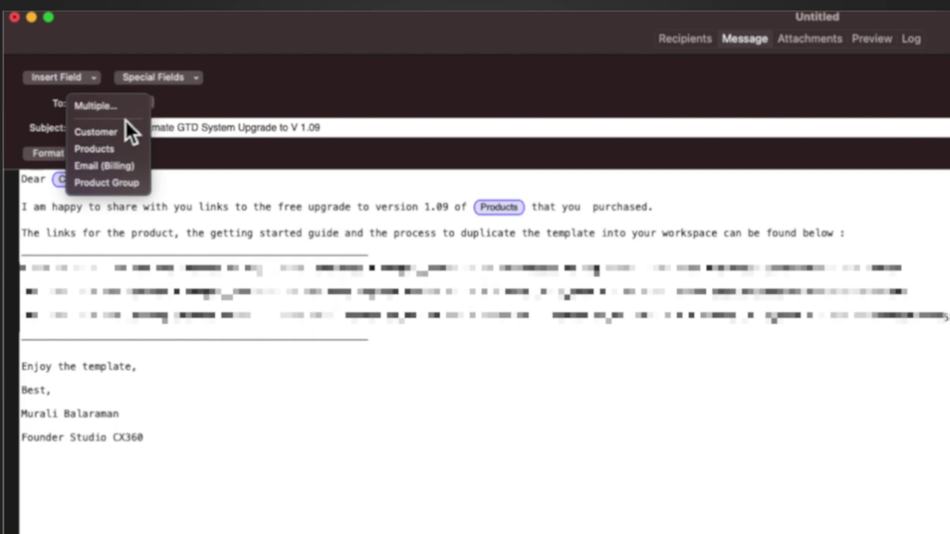
{"action": "left_click", "coordinate": [117, 167]}
- Replace the Products field in the message body with the Product Group field and restore the To address to Email (Billing)
{"action": "left_click", "coordinate": [483, 205]}
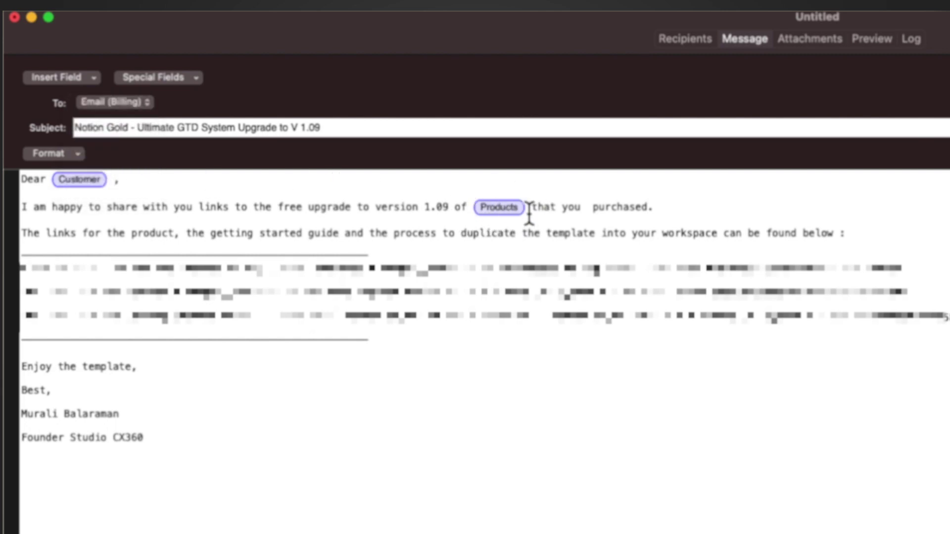
{"action": "key", "text": "BackSpace"}
{"action": "left_click", "coordinate": [113, 101]}
{"action": "left_click", "coordinate": [98, 118]}
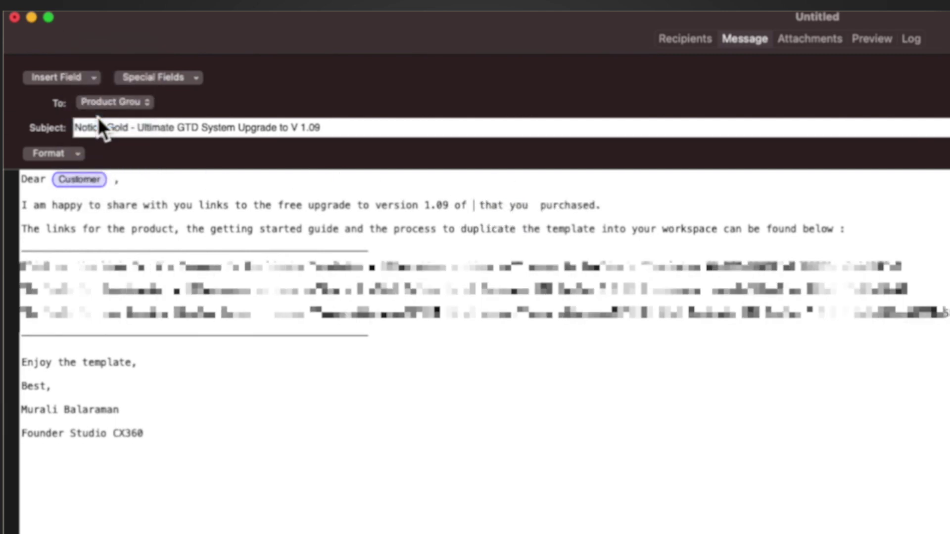
{"action": "left_click", "coordinate": [104, 103]}
{"action": "left_click", "coordinate": [102, 89]}
{"action": "left_click", "coordinate": [82, 80]}
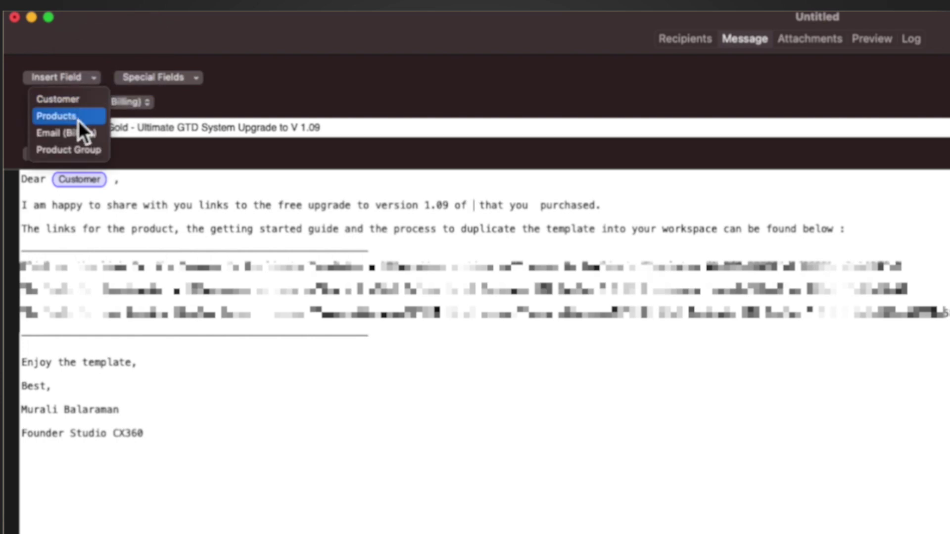
{"action": "left_click", "coordinate": [81, 148]}
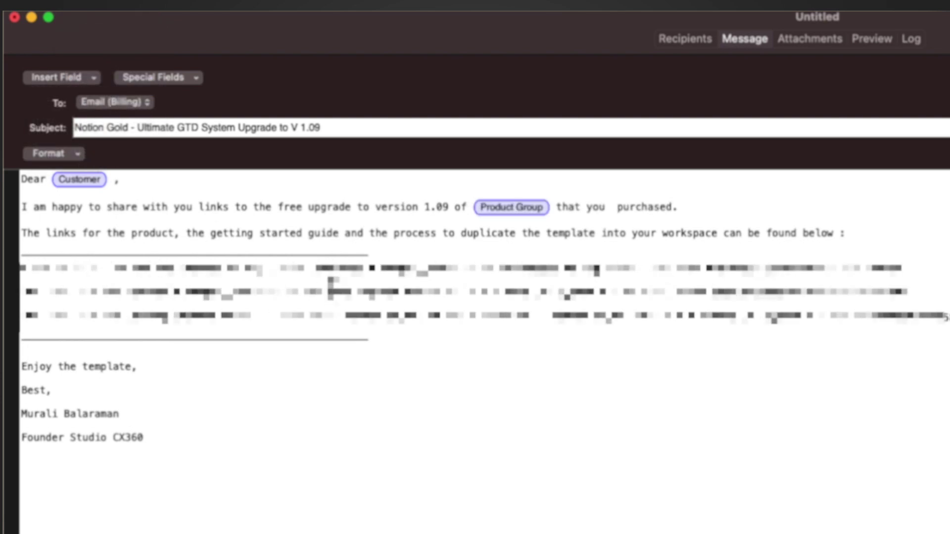